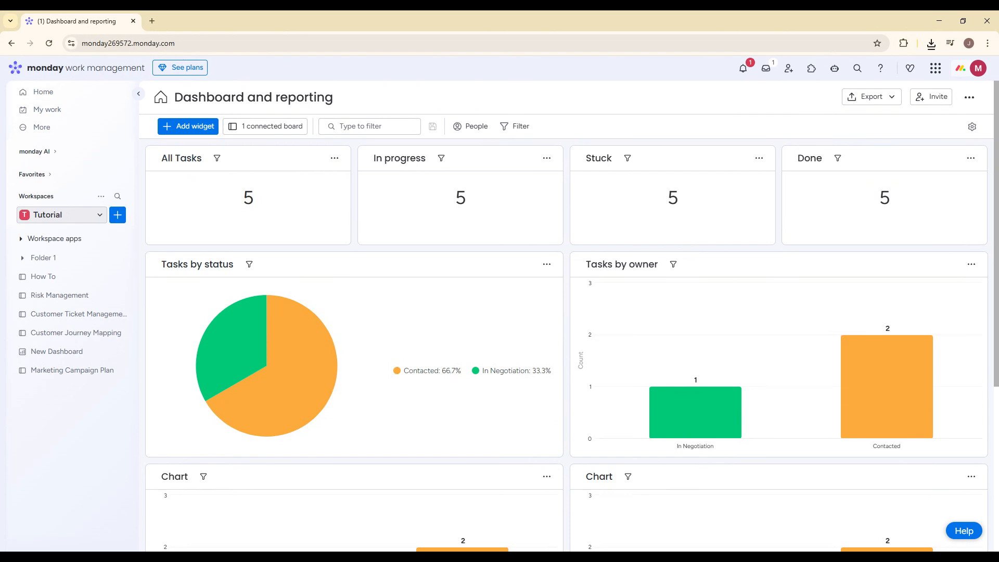
Step: Start a new board in the Tutorial workspace and name it Freelance
{"action": "left_click", "coordinate": [117, 215]}
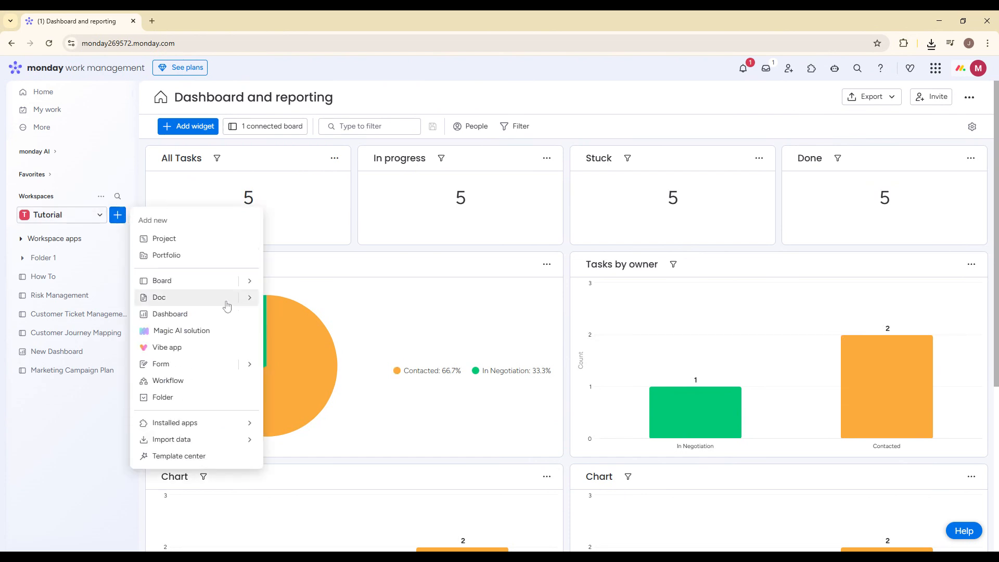
{"action": "mouse_move", "coordinate": [245, 281]}
{"action": "left_click", "coordinate": [292, 283]}
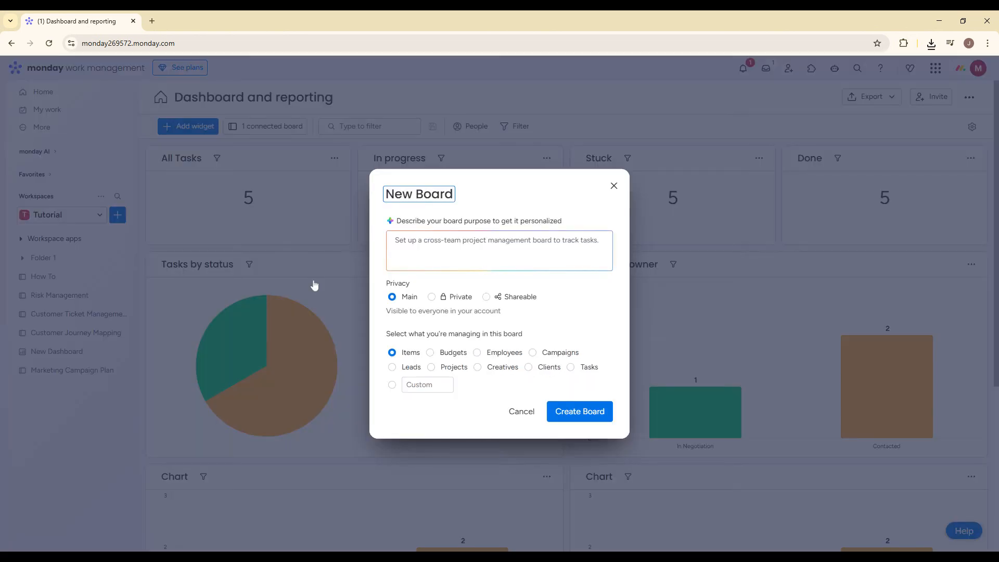
{"action": "key", "text": "ctrl+a"}
{"action": "type", "text": "F"}
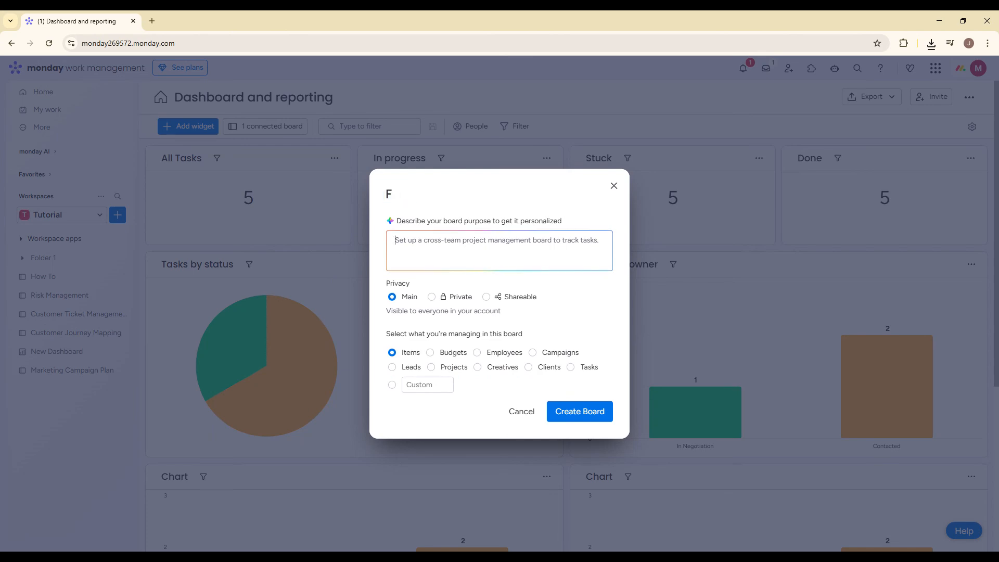
{"action": "type", "text": "re"}
{"action": "key", "text": "BackSpace"}
{"action": "key", "text": "BackSpace"}
{"action": "left_click", "coordinate": [386, 193]}
{"action": "type", "text": "reelance"}
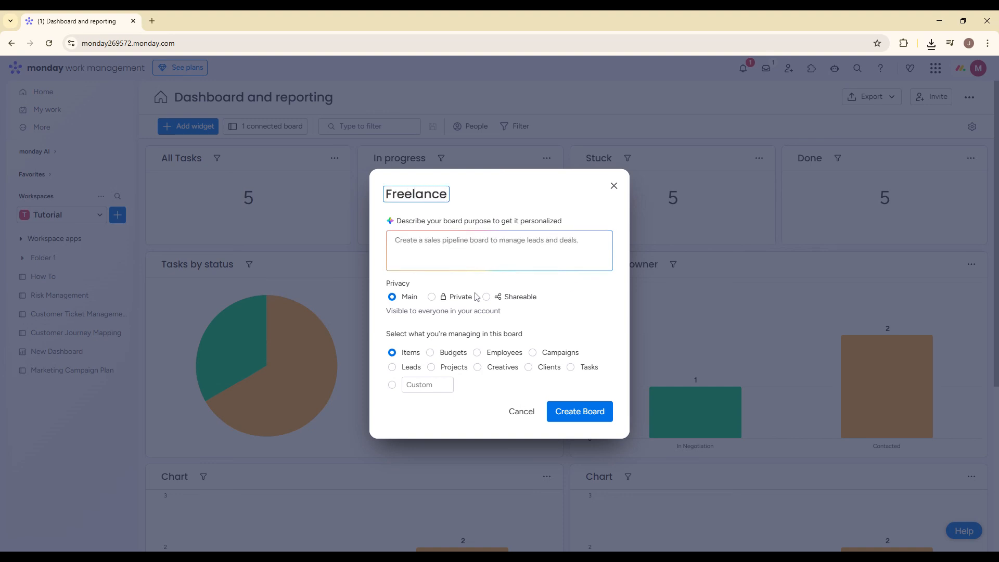
Step: Create the Freelance board with Main privacy for managing Items, and dismiss the AI Sidekick
{"action": "left_click", "coordinate": [608, 316]}
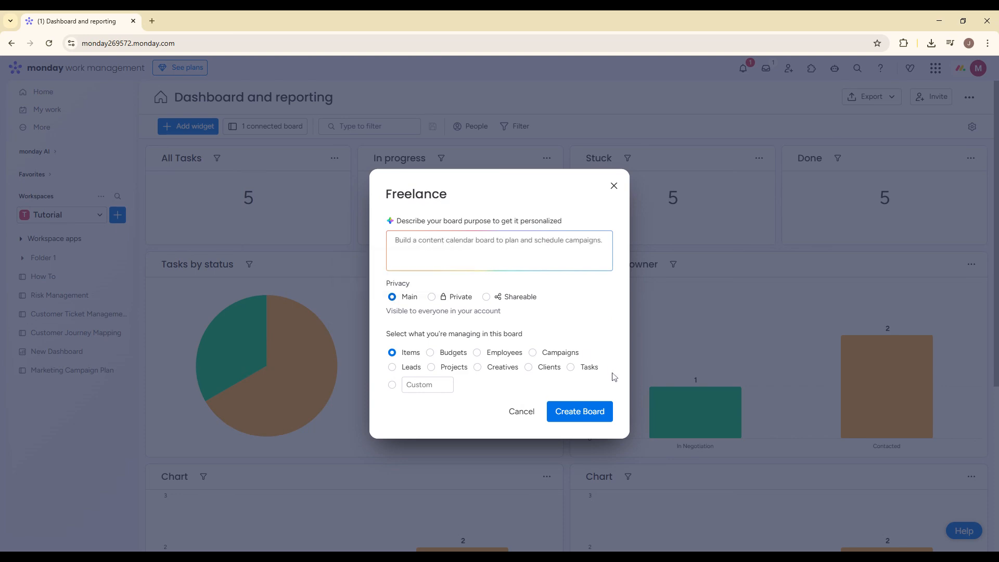
{"action": "left_click", "coordinate": [566, 414]}
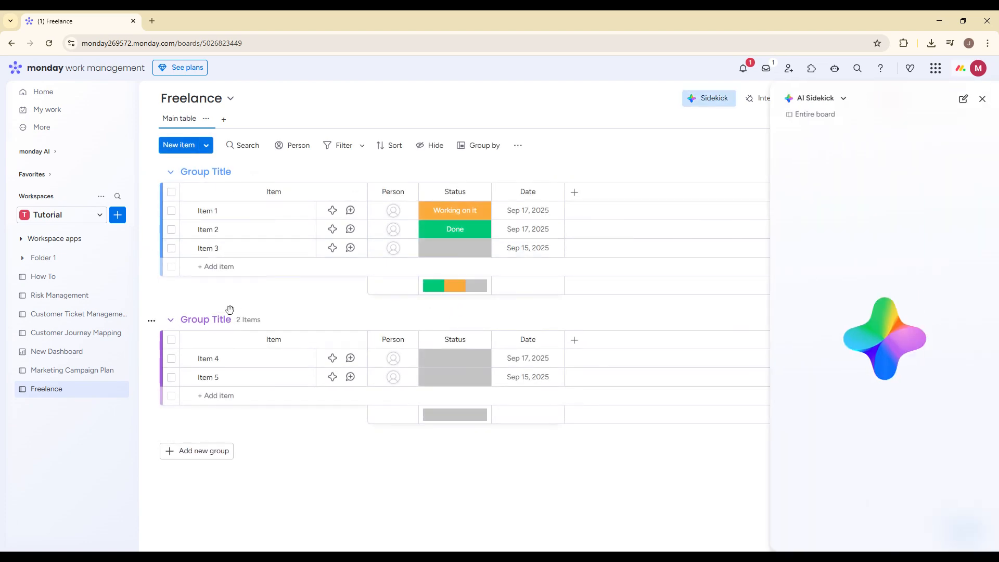
{"action": "left_click", "coordinate": [982, 98]}
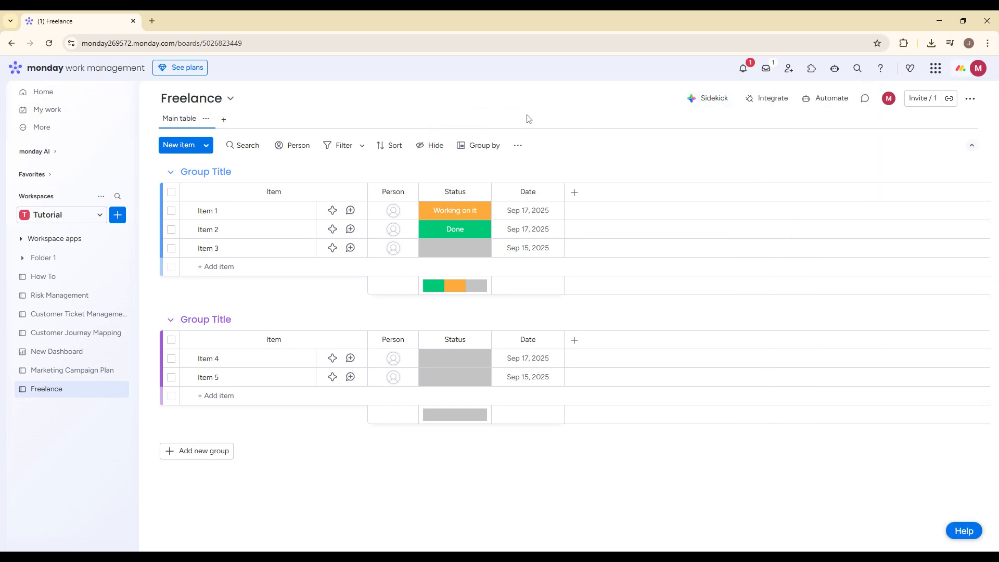
Step: Rename the board's first group as Potential Projects
{"action": "left_click", "coordinate": [245, 171]}
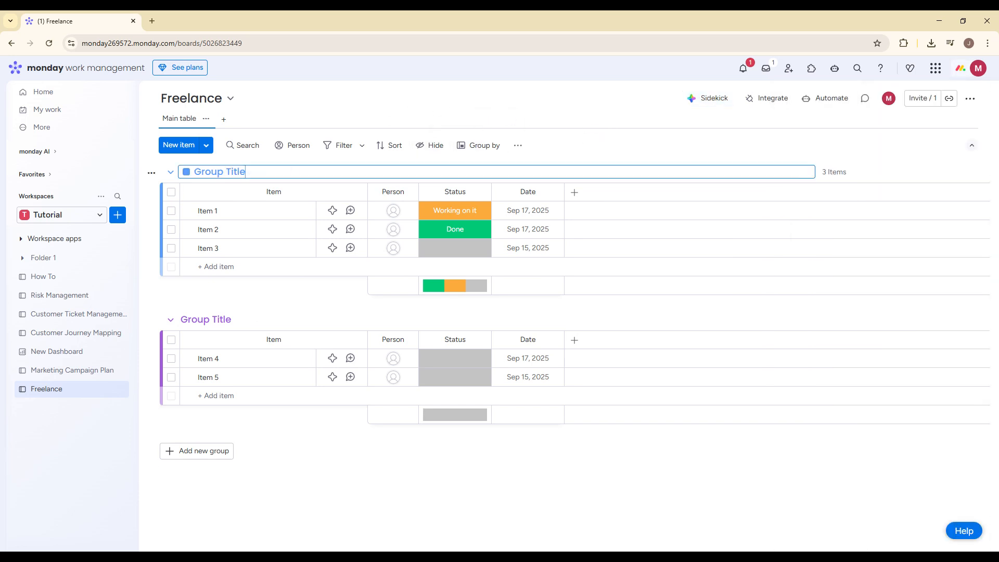
{"action": "key", "text": "ctrl+a"}
{"action": "type", "text": "L"}
{"action": "type", "text": "otent"}
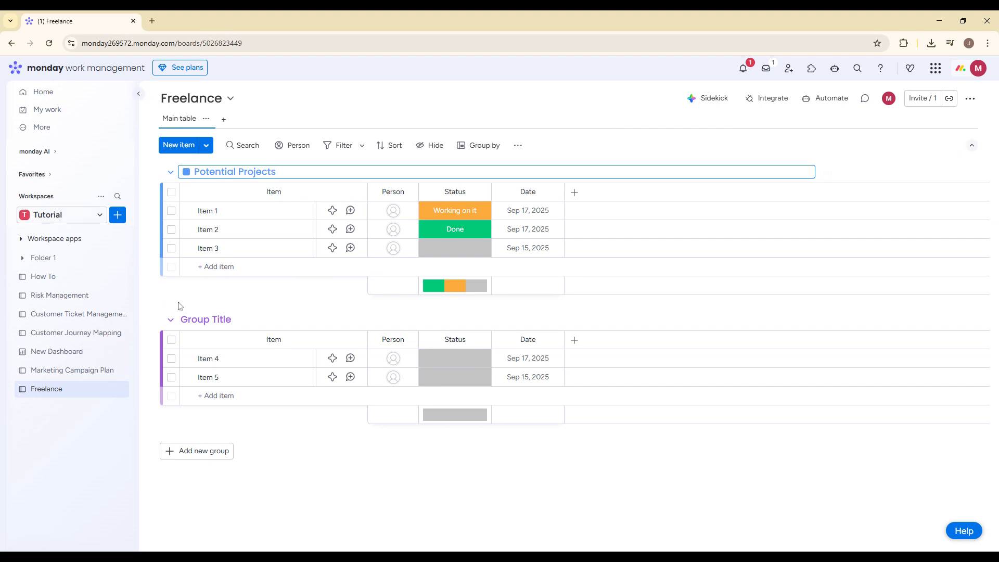
Step: Rename the second group, which holds Item 4 and Item 5, as Active Projects
{"action": "left_click", "coordinate": [205, 319]}
{"action": "key", "text": "ctrl+a"}
{"action": "type", "text": "A"}
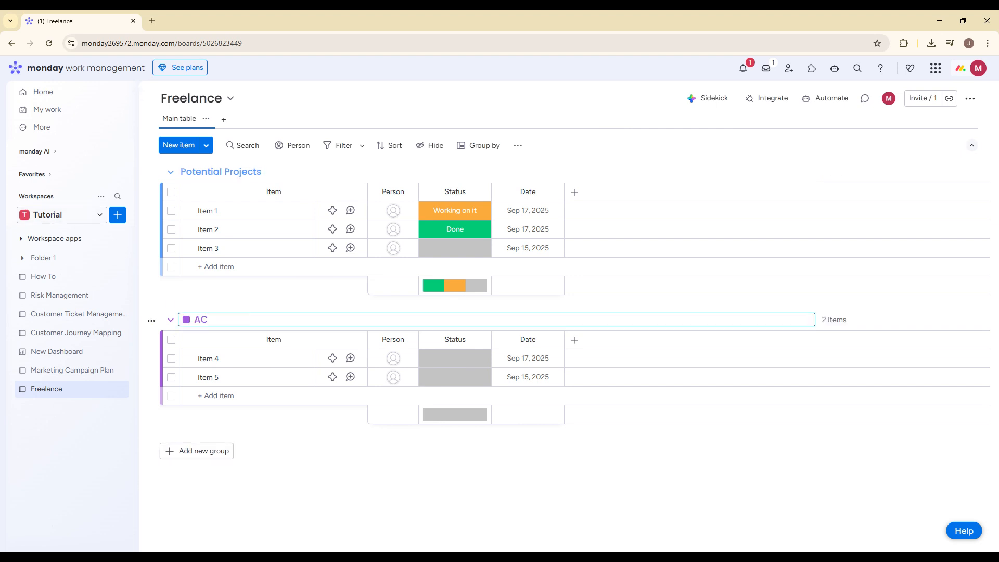
{"action": "type", "text": "ctive Prok"}
{"action": "key", "text": "BackSpace"}
{"action": "type", "text": "jects"}
Step: Add a new group named Waiting Clients below Active Projects
{"action": "left_click", "coordinate": [213, 448]}
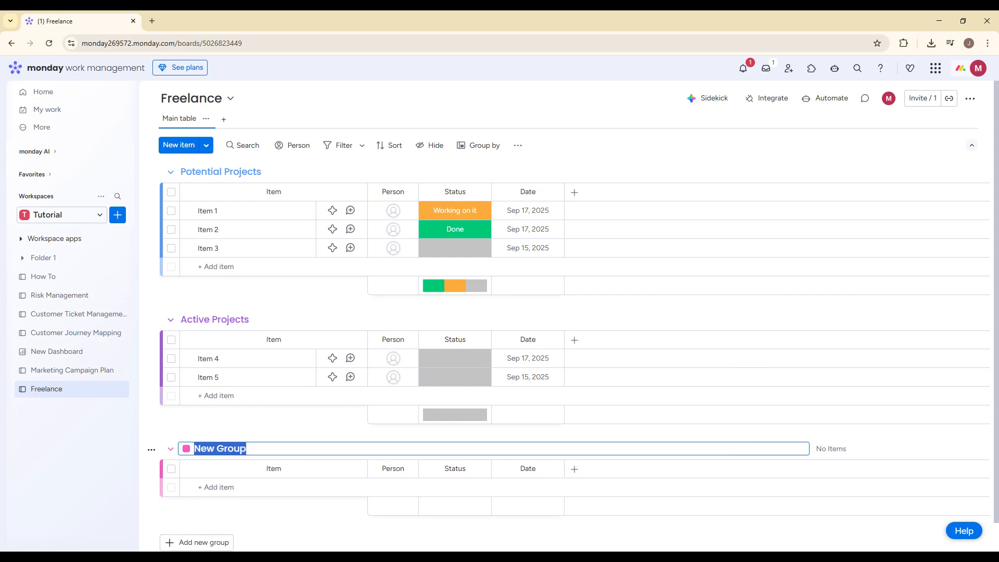
{"action": "type", "text": "Waiting C"}
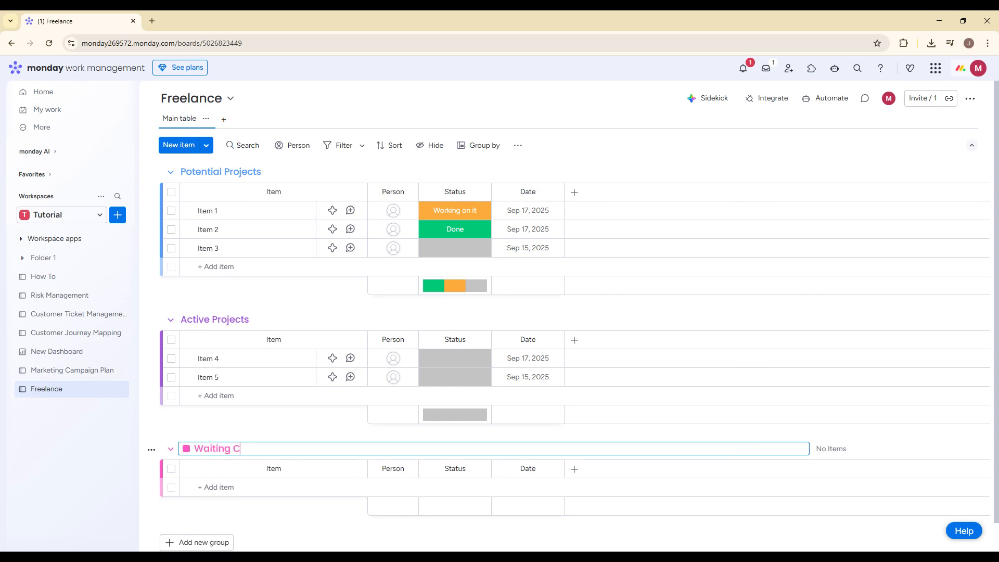
{"action": "type", "text": "lients"}
Step: Add a new group named In Review below Waiting Clients
{"action": "scroll", "coordinate": [216, 472], "scroll_direction": "down", "scroll_amount": 1}
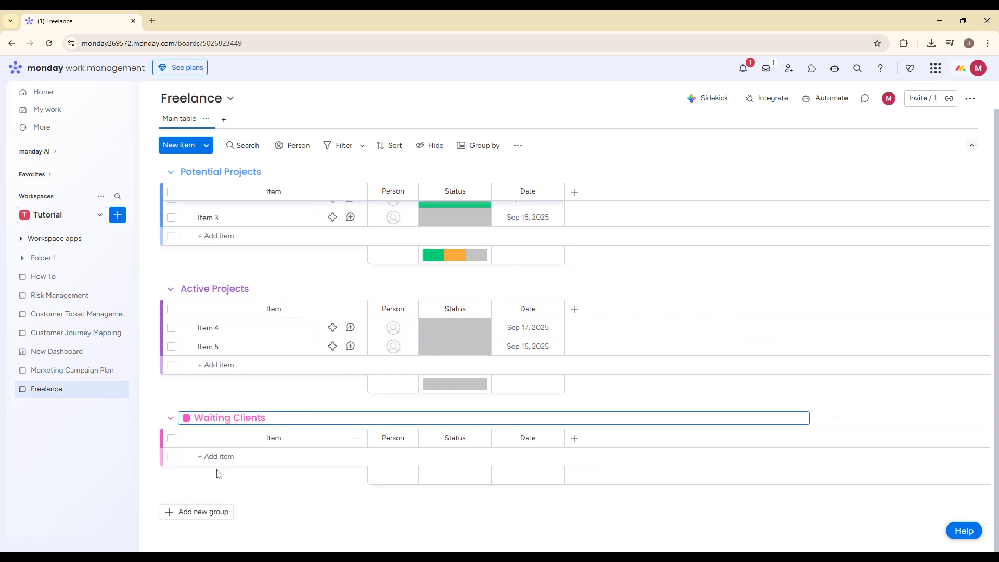
{"action": "left_click", "coordinate": [203, 510]}
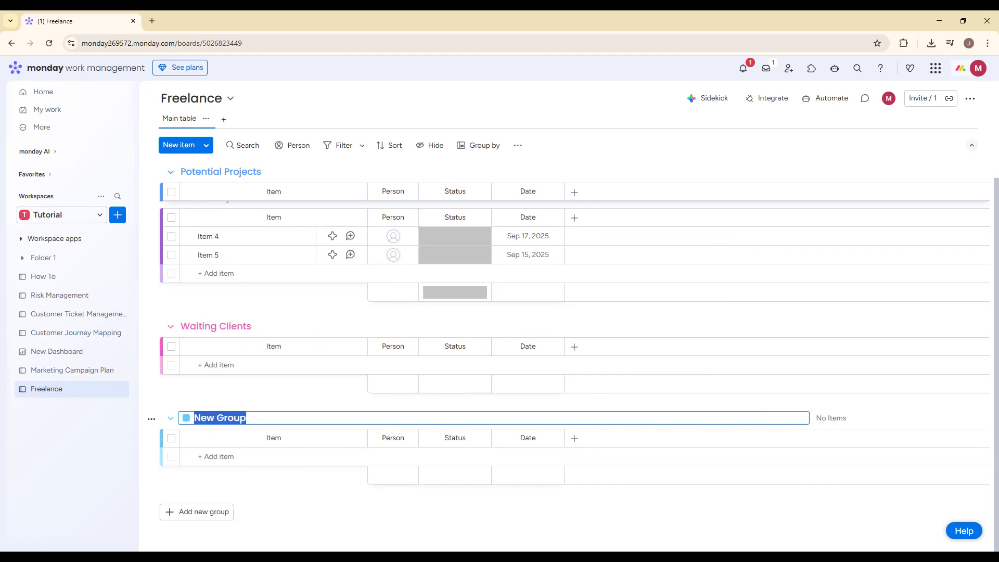
{"action": "key", "text": "BackSpace"}
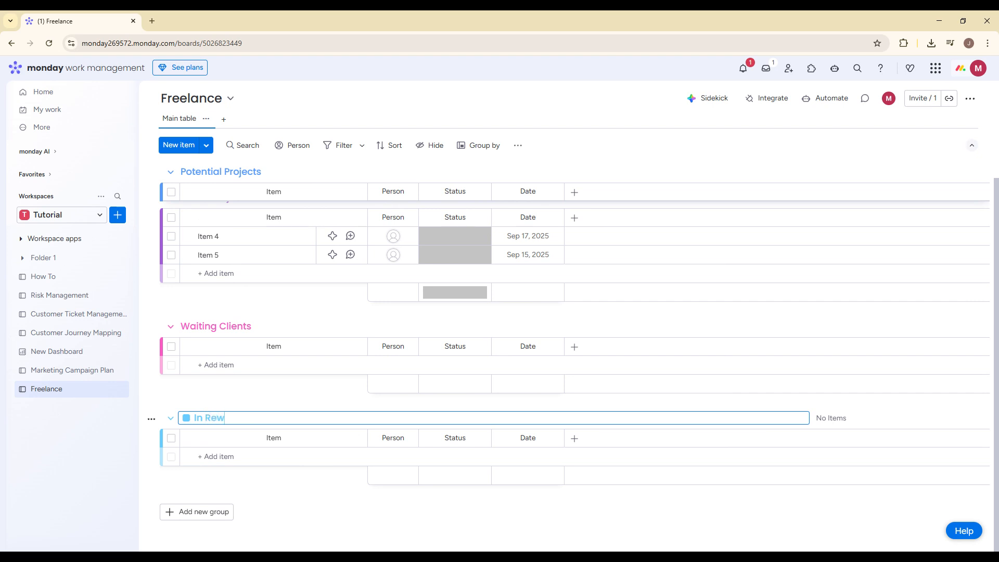
{"action": "type", "text": "In Review"}
Step: Add a new group named Completed below In Review
{"action": "left_click", "coordinate": [203, 511]}
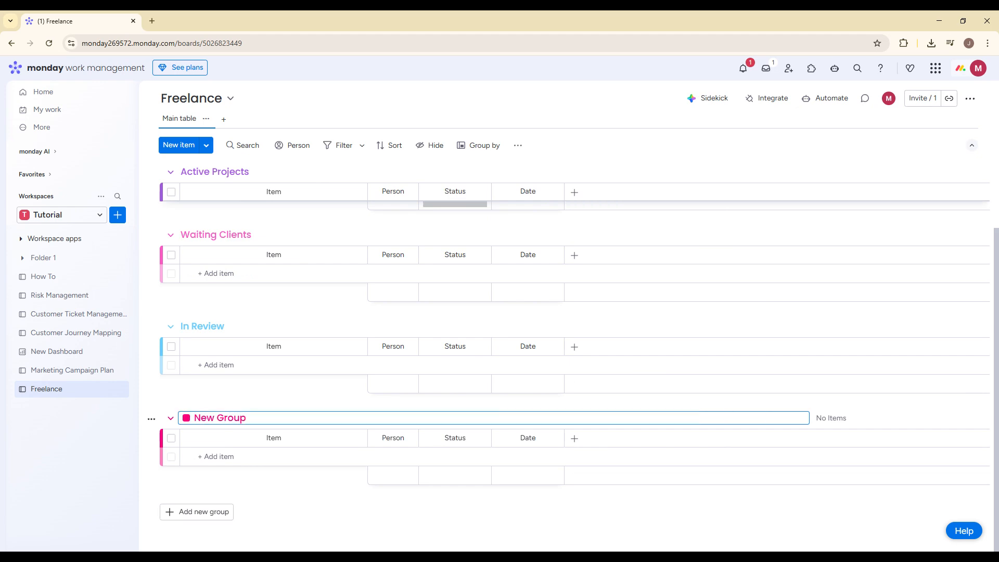
{"action": "key", "text": "ctrl+a"}
{"action": "type", "text": "Completed"}
{"action": "key", "text": "Return"}
Step: Look at the status labels available for Item 1 in Potential Projects, without changing its status
{"action": "scroll", "coordinate": [366, 346], "scroll_direction": "up", "scroll_amount": 3}
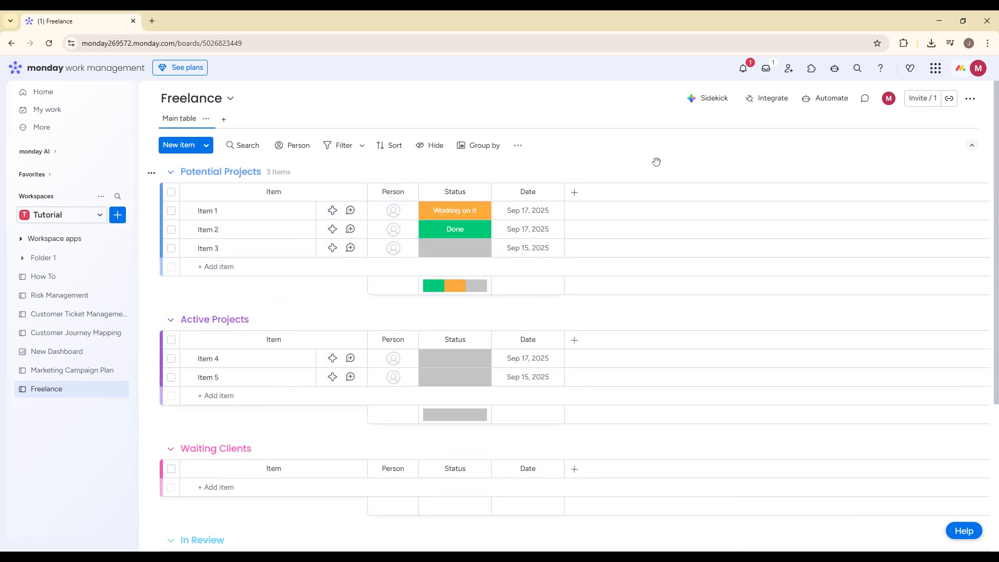
{"action": "left_click", "coordinate": [454, 210]}
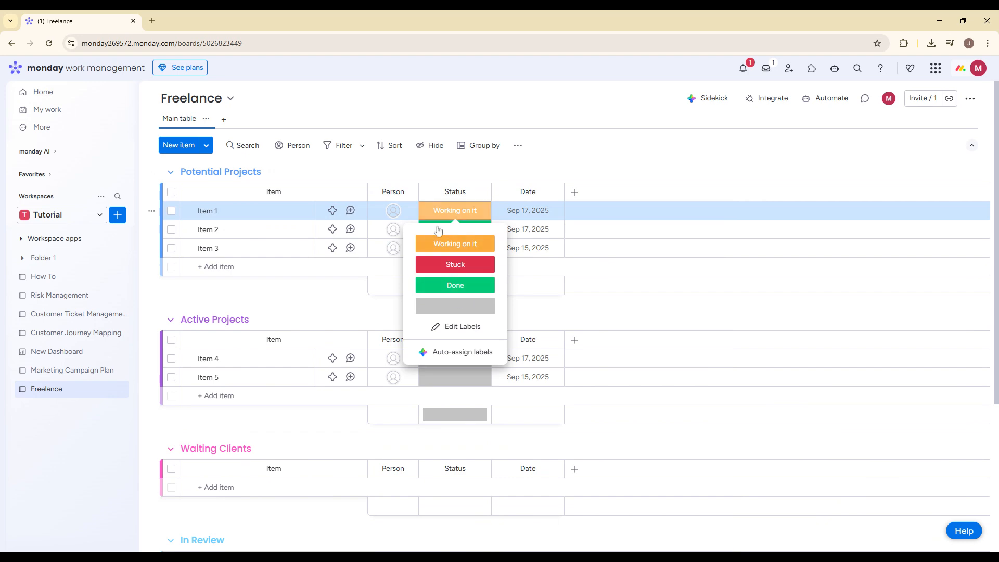
{"action": "left_click", "coordinate": [476, 159]}
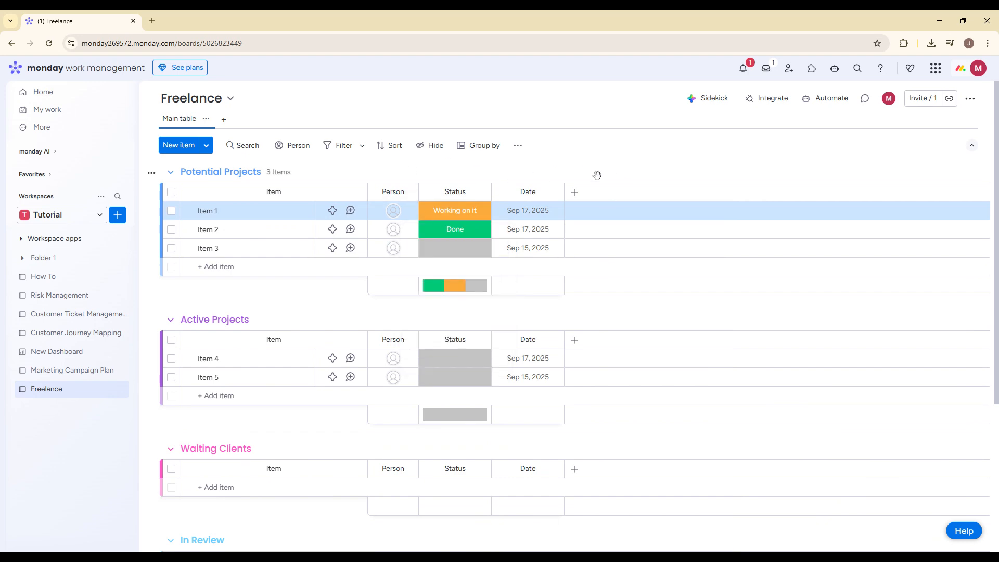
Step: Find the Timeline column type by searching for "time" and add it after the Date column
{"action": "left_click", "coordinate": [574, 192]}
{"action": "type", "text": "t"}
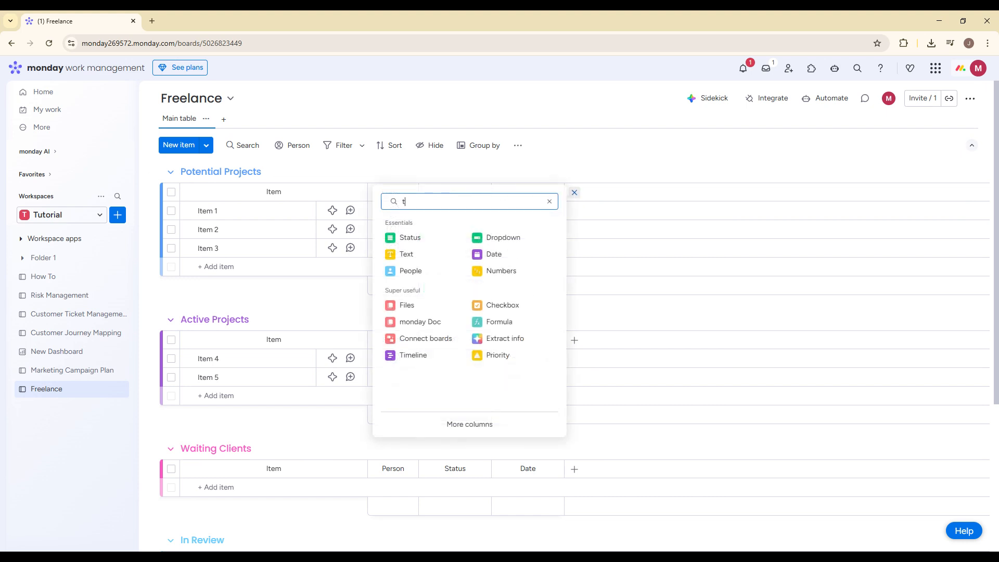
{"action": "type", "text": "ime"}
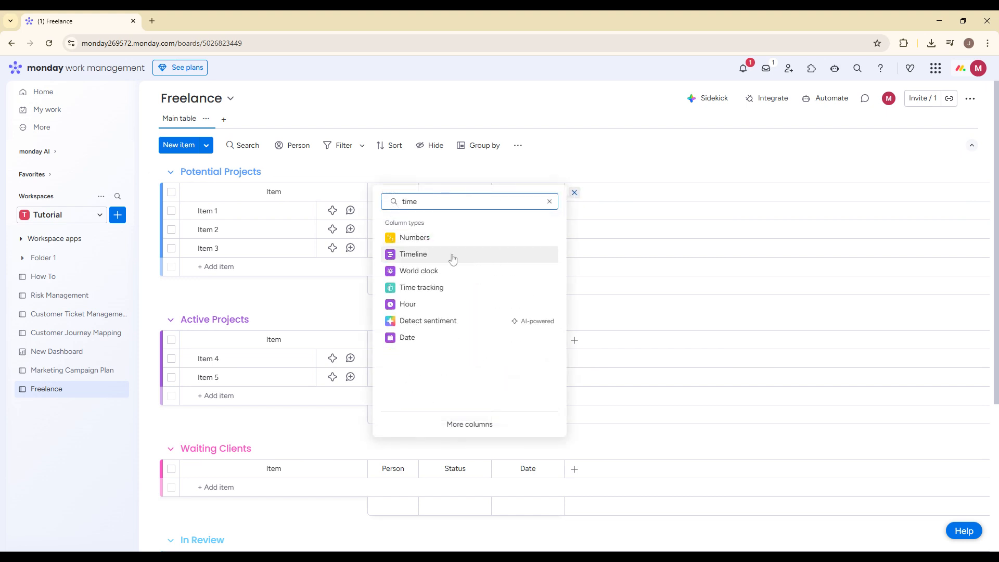
{"action": "left_click", "coordinate": [453, 256]}
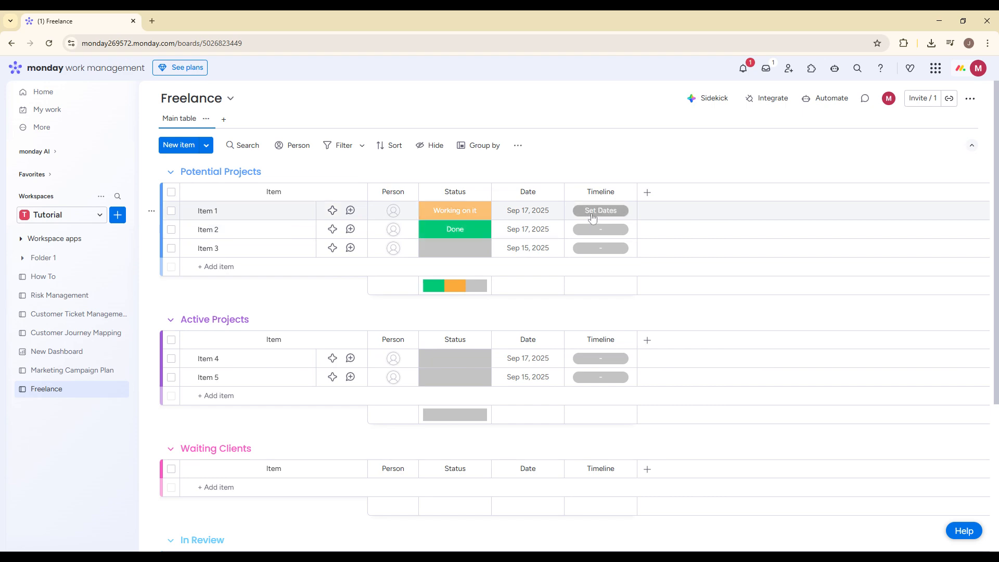
Step: Rename the Item column as Client name
{"action": "left_click", "coordinate": [647, 192]}
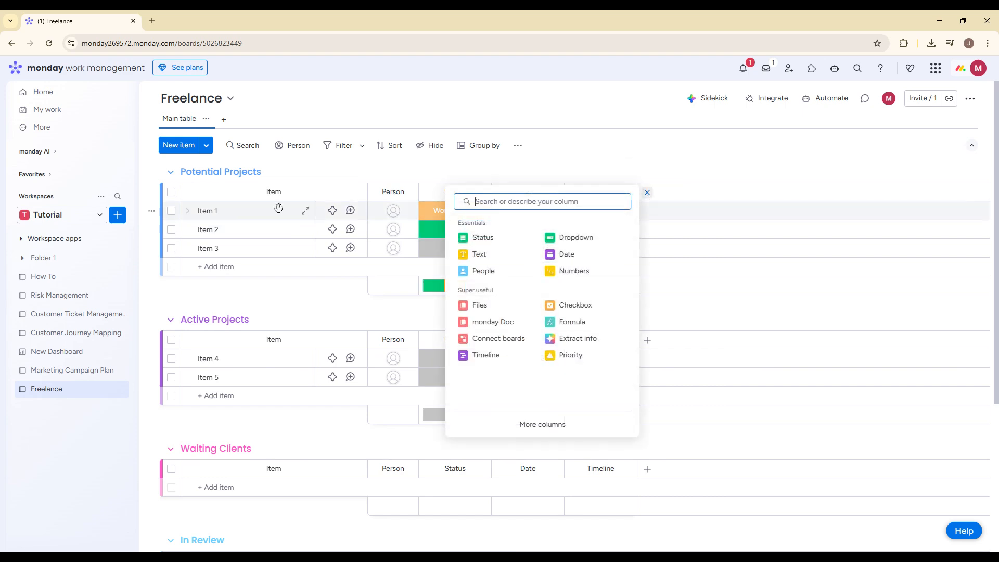
{"action": "left_click", "coordinate": [274, 185]}
{"action": "type", "text": "C"}
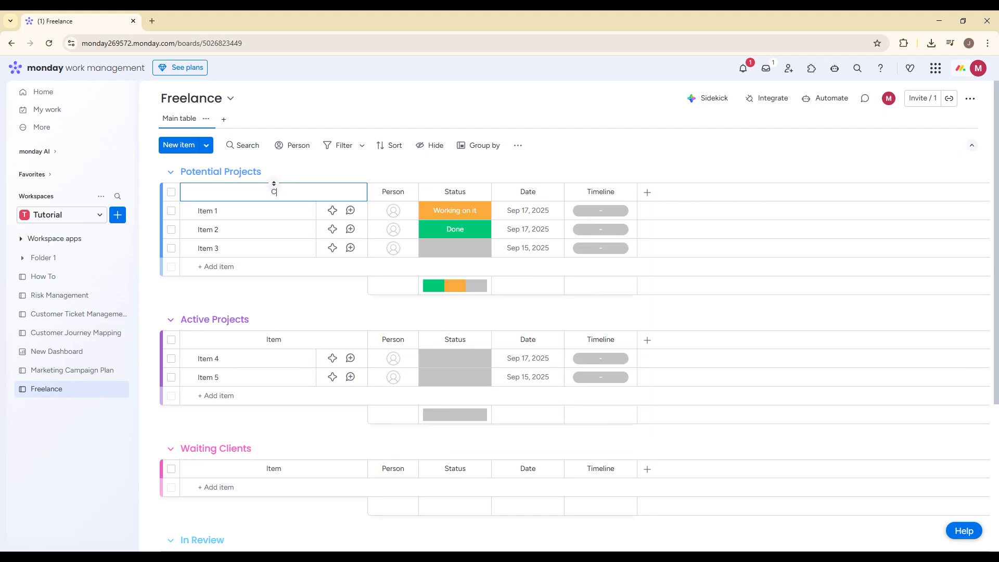
{"action": "type", "text": "lient Name"}
{"action": "key", "text": "Return"}
Step: Add a Files column after the Timeline column
{"action": "left_click", "coordinate": [647, 192]}
{"action": "type", "text": "Files"}
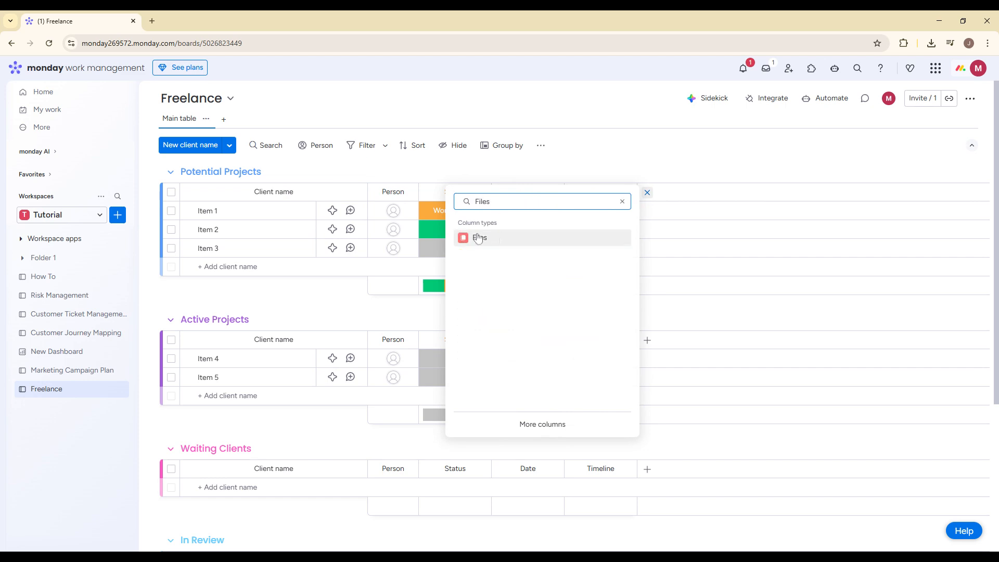
{"action": "left_click", "coordinate": [475, 237]}
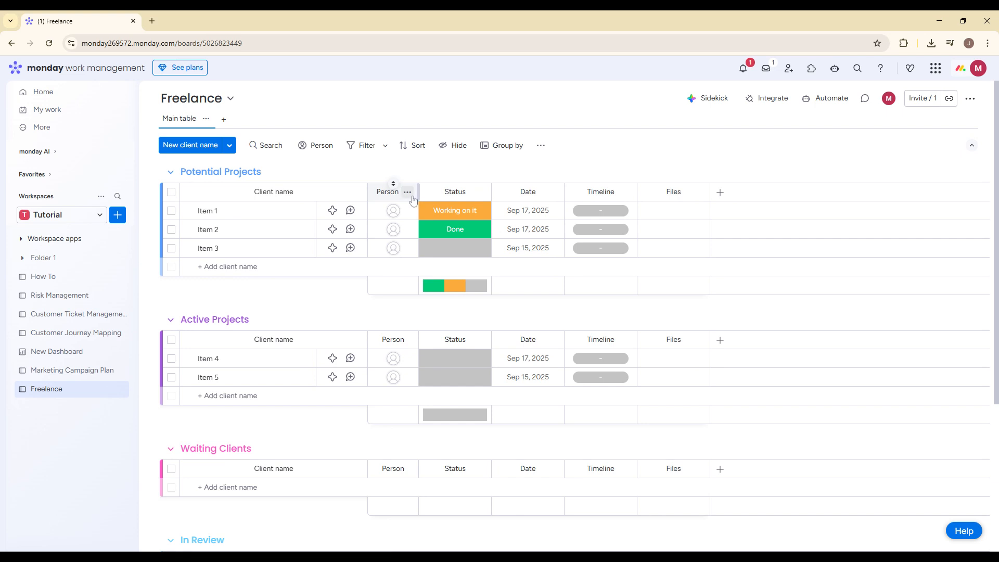
Step: Add a Numbers column after the Files column and name it Budget
{"action": "left_click", "coordinate": [720, 193]}
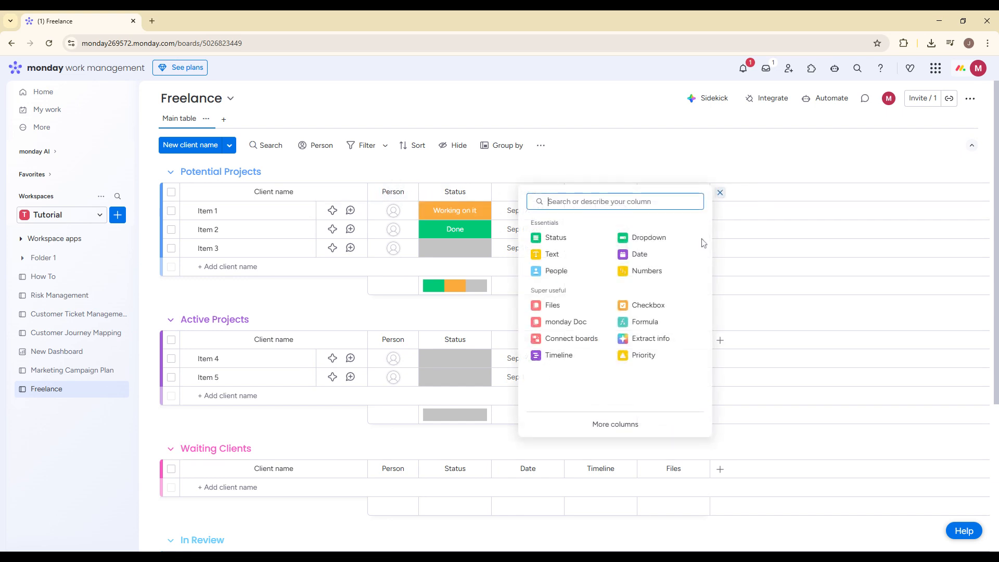
{"action": "left_click", "coordinate": [645, 271]}
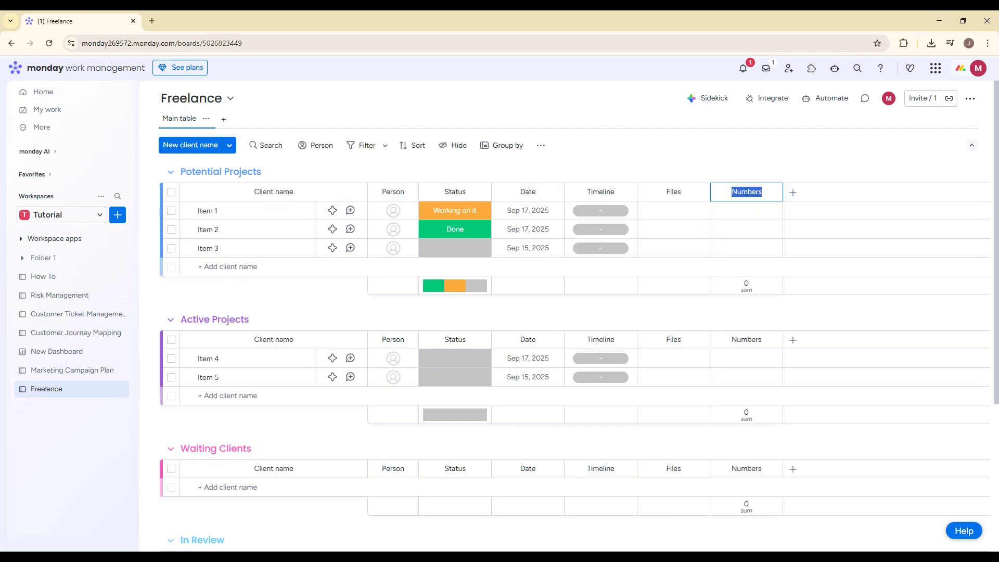
{"action": "type", "text": "Budget"}
Step: Delete the Person column from the board
{"action": "left_click", "coordinate": [408, 192]}
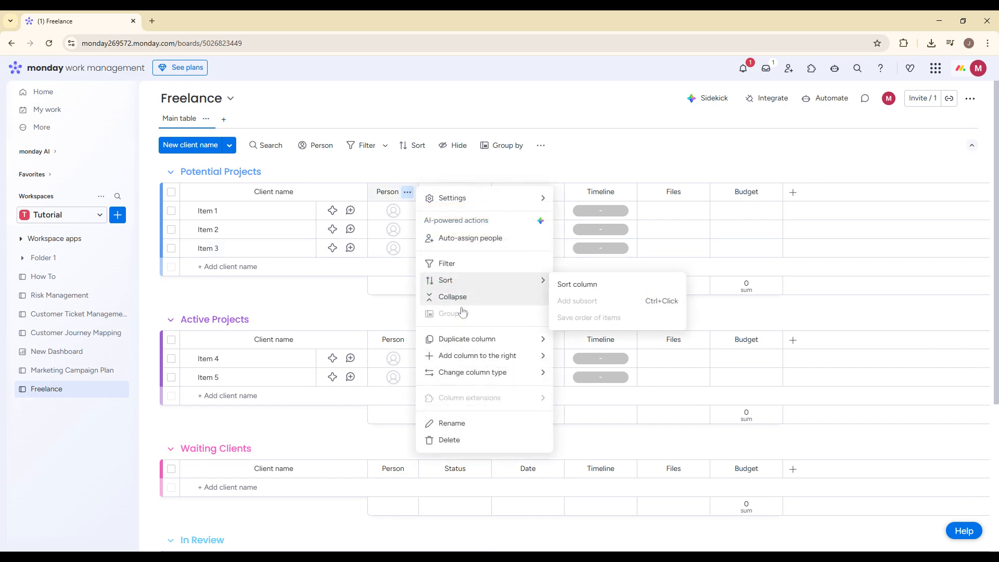
{"action": "left_click", "coordinate": [449, 440]}
{"action": "left_click", "coordinate": [636, 145]}
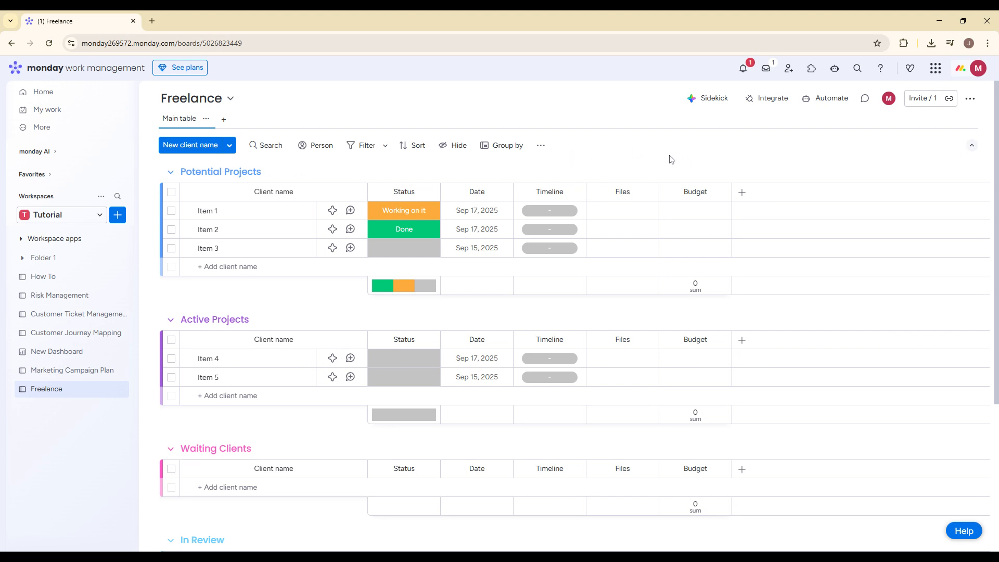
Step: Rename Item 1 in Potential Projects as Website Design
{"action": "left_click", "coordinate": [217, 211]}
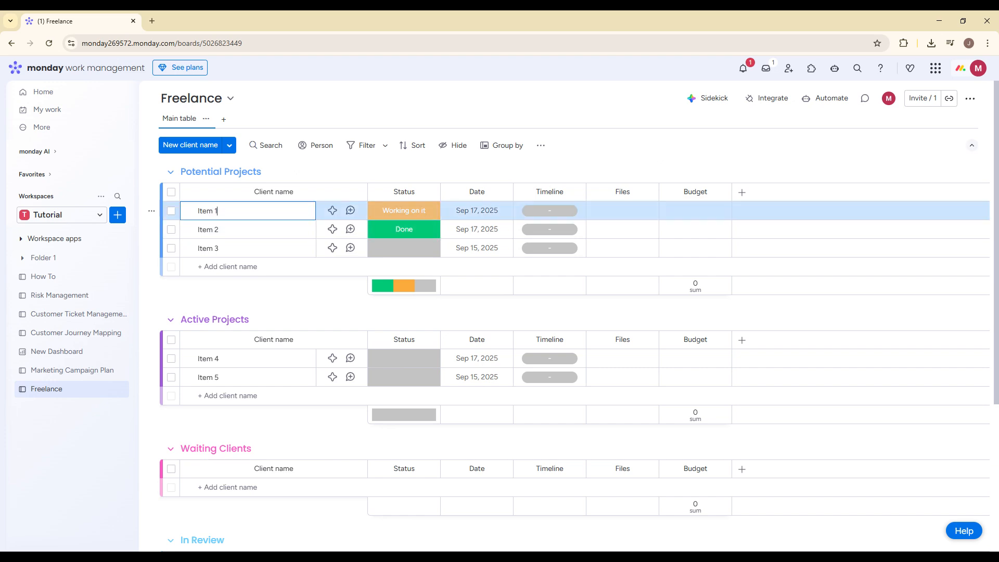
{"action": "key", "text": "ctrl+a"}
{"action": "type", "text": "We"}
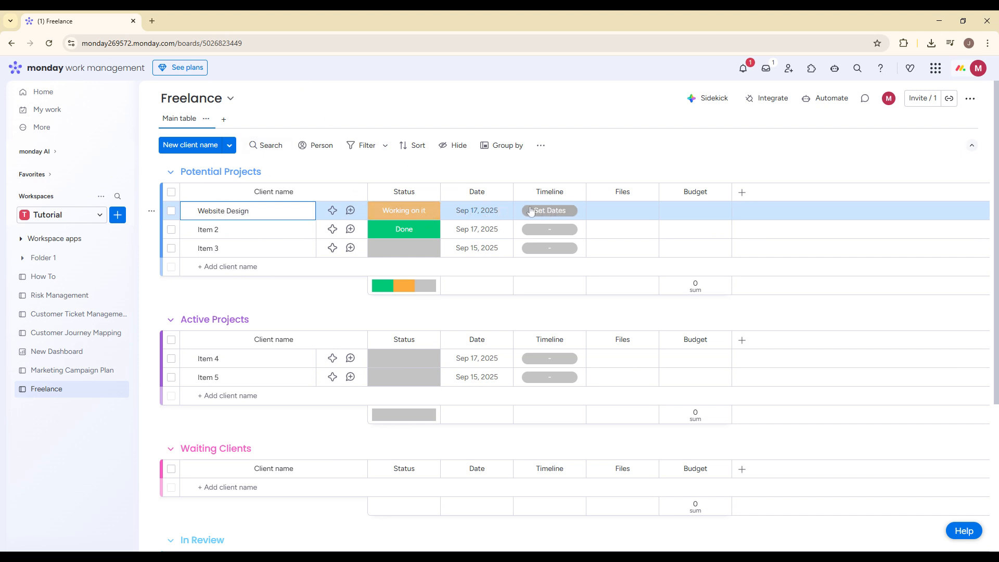
Step: Set the Website Design item's timeline to February 25–28, 2026
{"action": "left_click", "coordinate": [550, 212]}
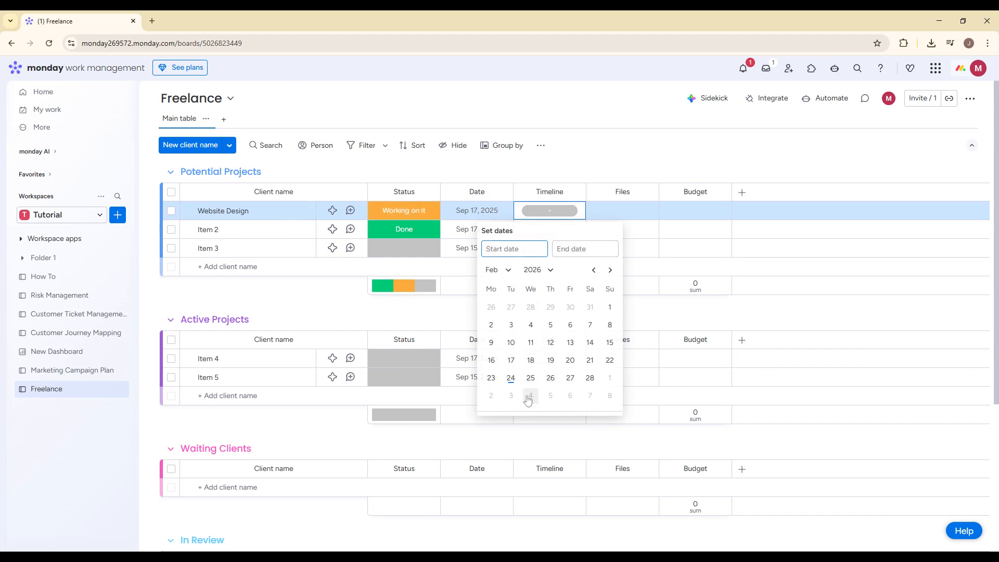
{"action": "left_click", "coordinate": [531, 378]}
{"action": "left_click", "coordinate": [589, 377]}
Step: Set the Website Design item's budget to 2,000
{"action": "left_click", "coordinate": [623, 211]}
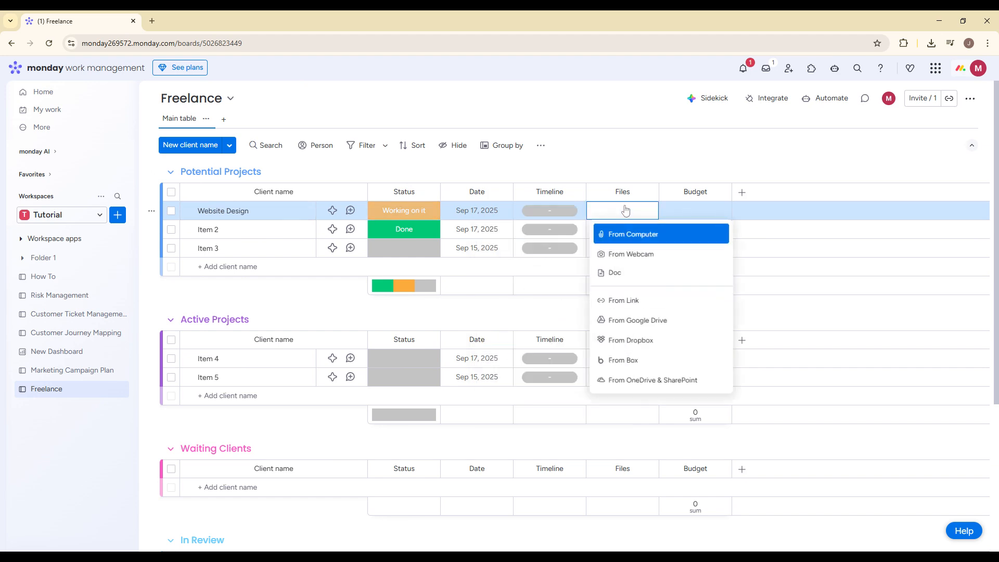
{"action": "left_click", "coordinate": [695, 210]}
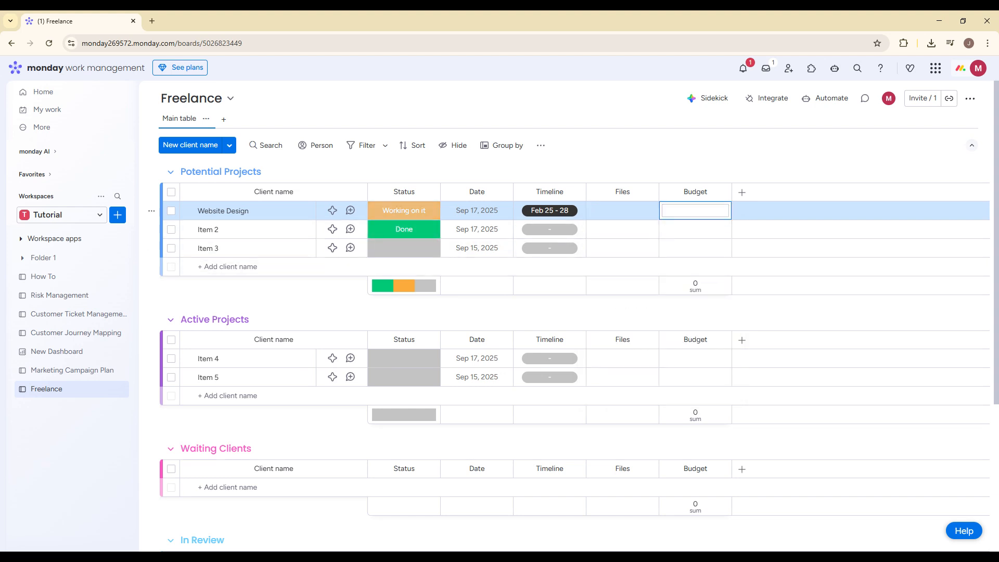
{"action": "type", "text": "2,000"}
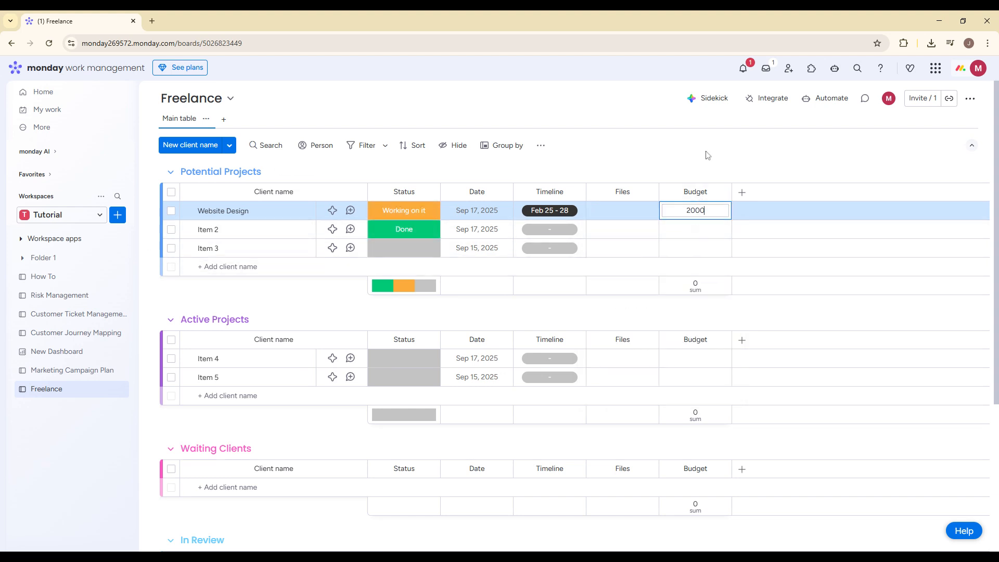
{"action": "left_click", "coordinate": [704, 154]}
Step: Move the Website Design item into the Active Projects group and back to the first row of Potential Projects
{"action": "left_click_drag", "start_coordinate": [255, 204], "coordinate": [251, 354]}
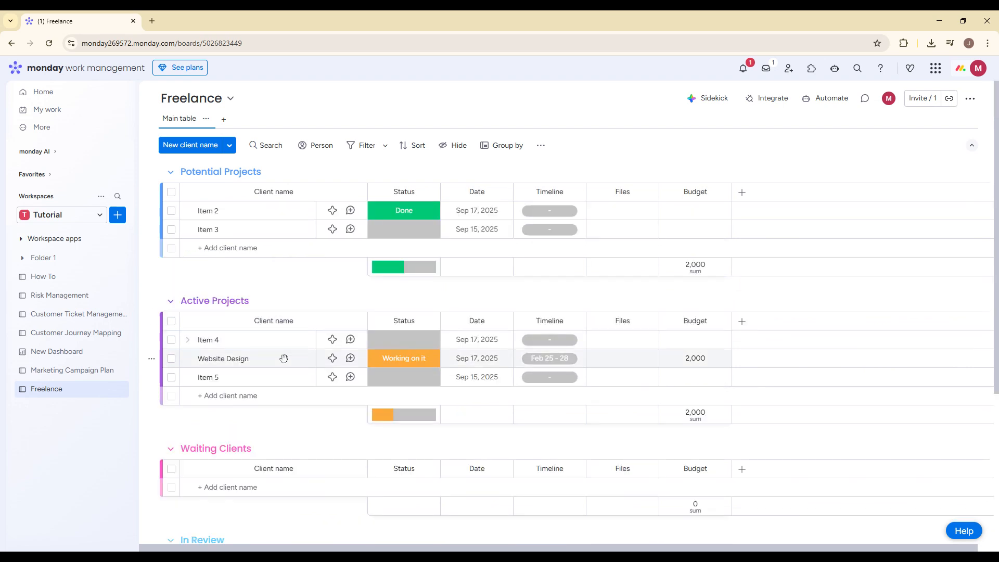
{"action": "left_click_drag", "start_coordinate": [265, 362], "coordinate": [309, 198]}
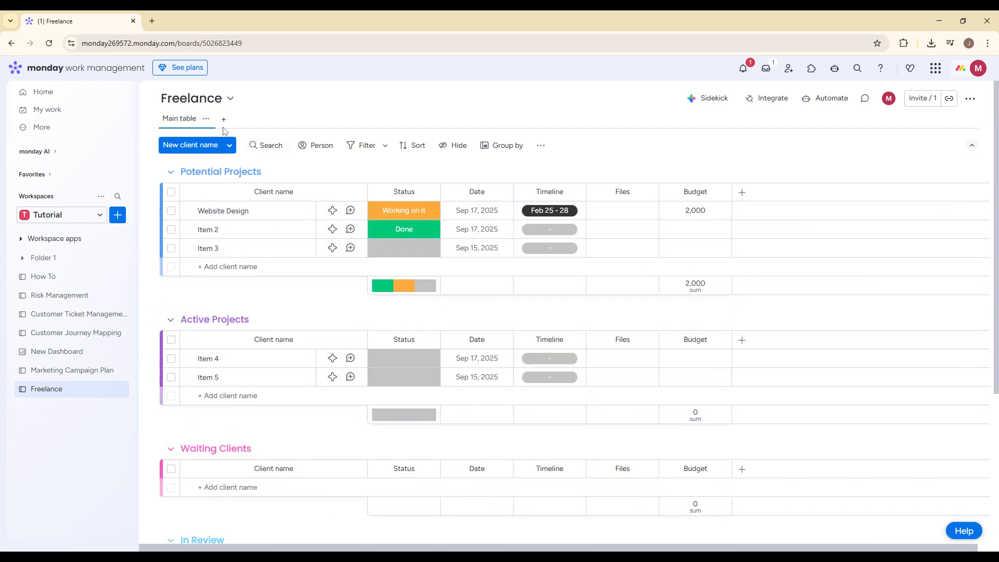
Step: Add two Calendar views to the Freelance board and discard the new item form
{"action": "left_click", "coordinate": [224, 119]}
{"action": "left_click", "coordinate": [254, 205]}
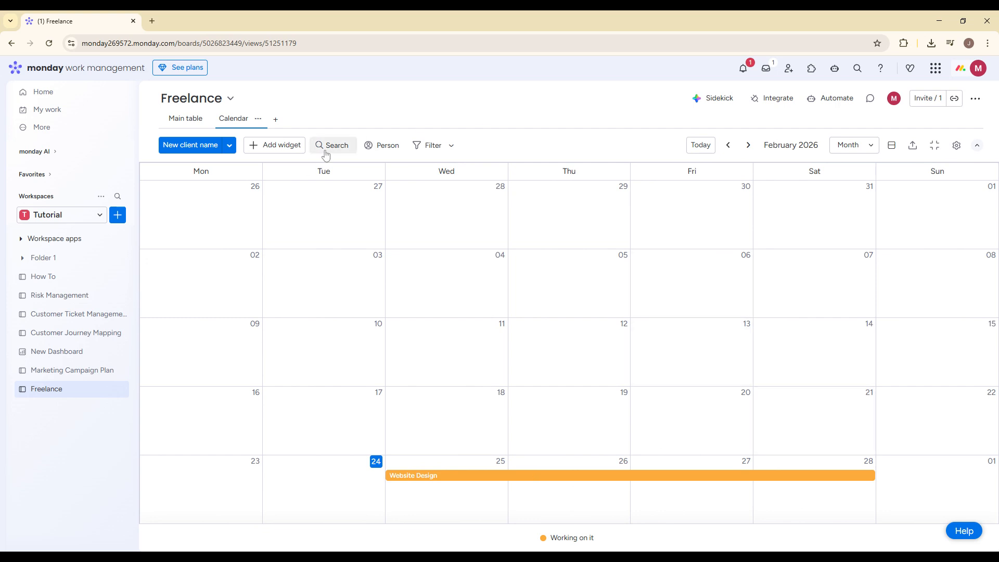
{"action": "left_click", "coordinate": [282, 122]}
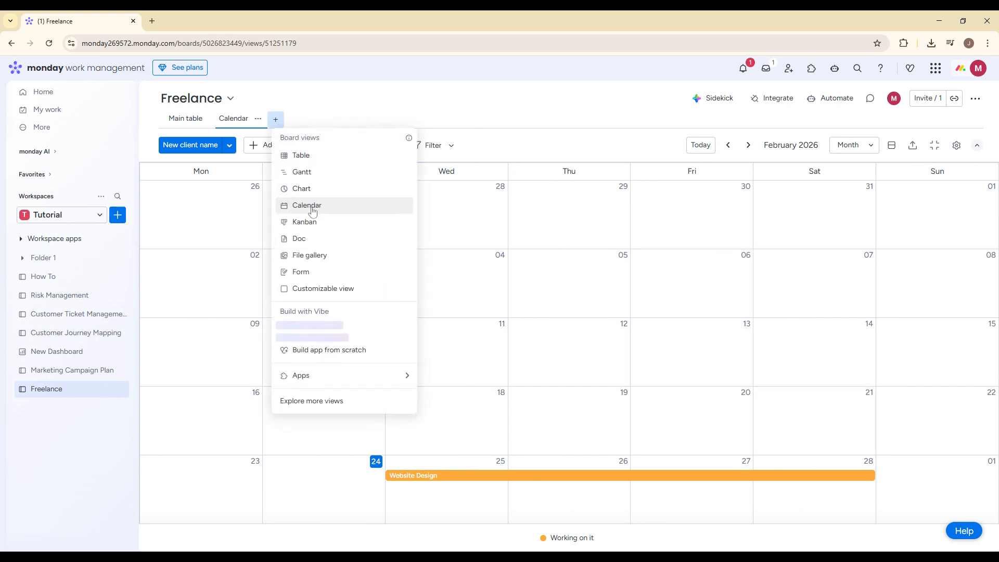
{"action": "left_click", "coordinate": [312, 216]}
{"action": "left_click", "coordinate": [312, 216]}
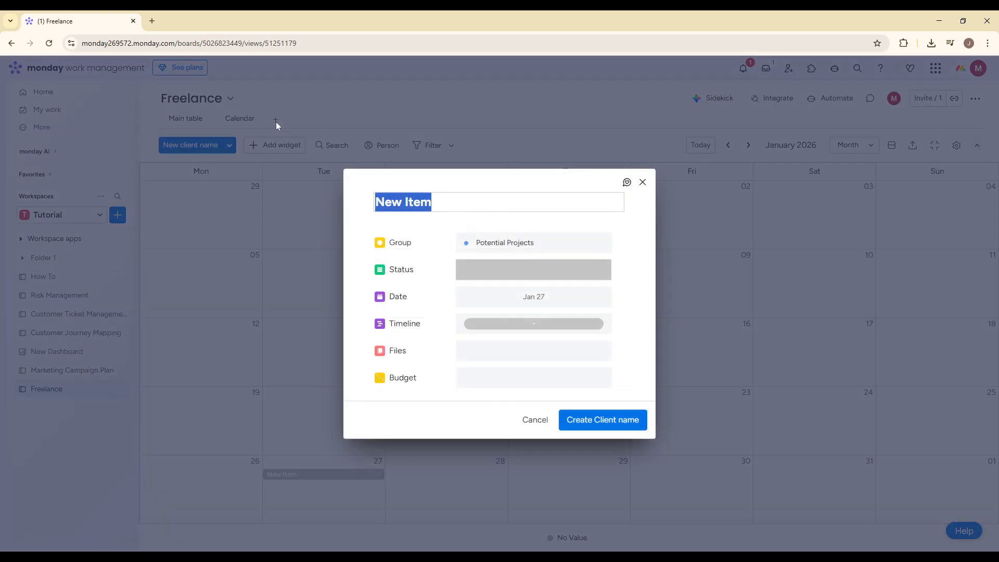
{"action": "left_click", "coordinate": [642, 182]}
Step: Add a Kanban view and a Gantt view to the Freelance board
{"action": "left_click", "coordinate": [329, 123]}
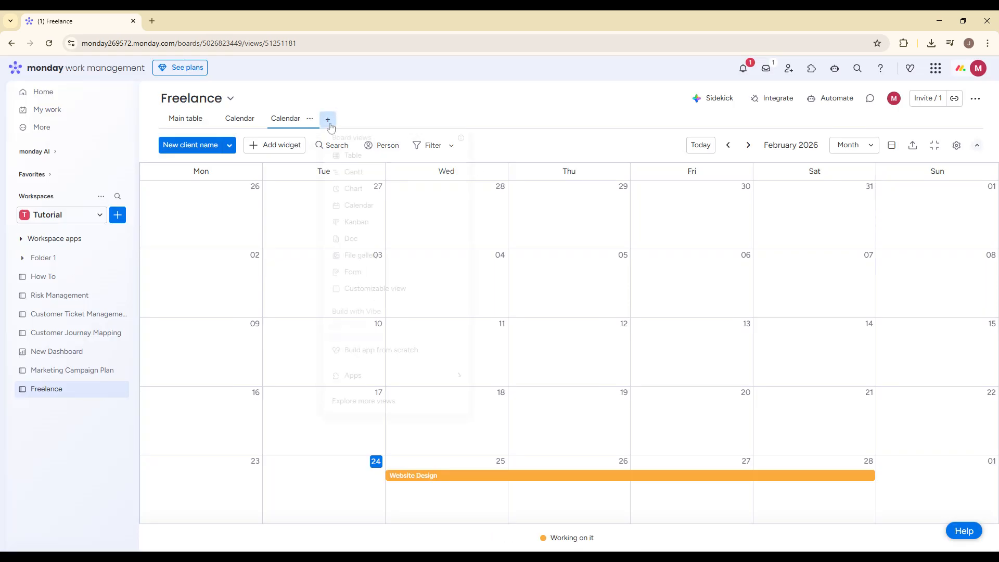
{"action": "left_click", "coordinate": [354, 223]}
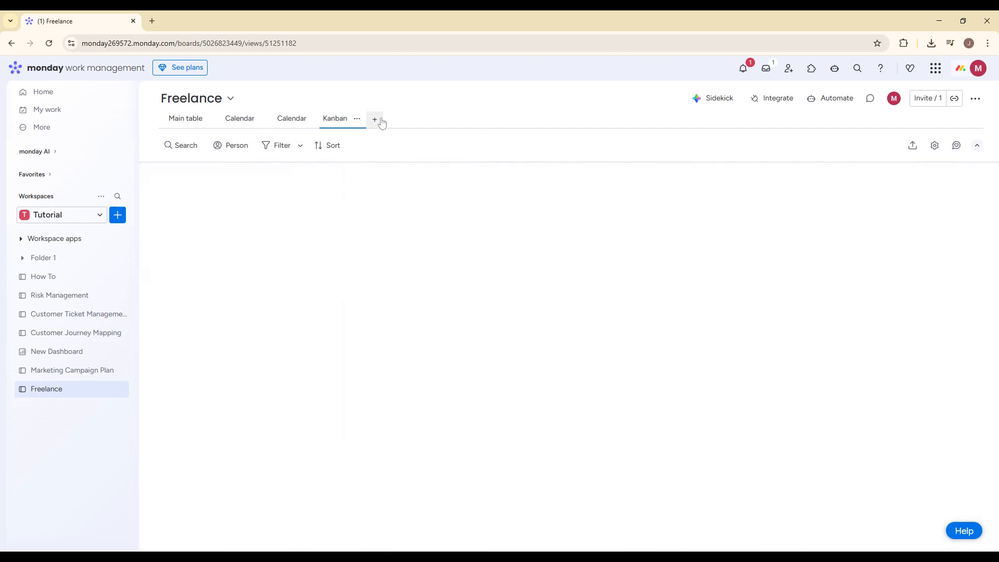
{"action": "left_click", "coordinate": [375, 119]}
{"action": "left_click", "coordinate": [401, 171]}
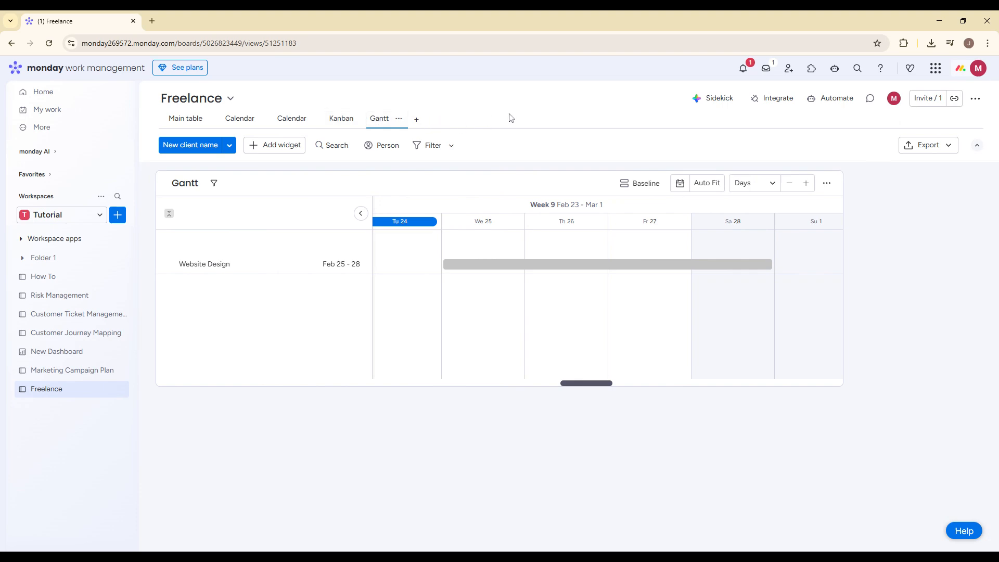
Step: Add a File gallery view to the board and return to the Main table view
{"action": "left_click", "coordinate": [416, 119]}
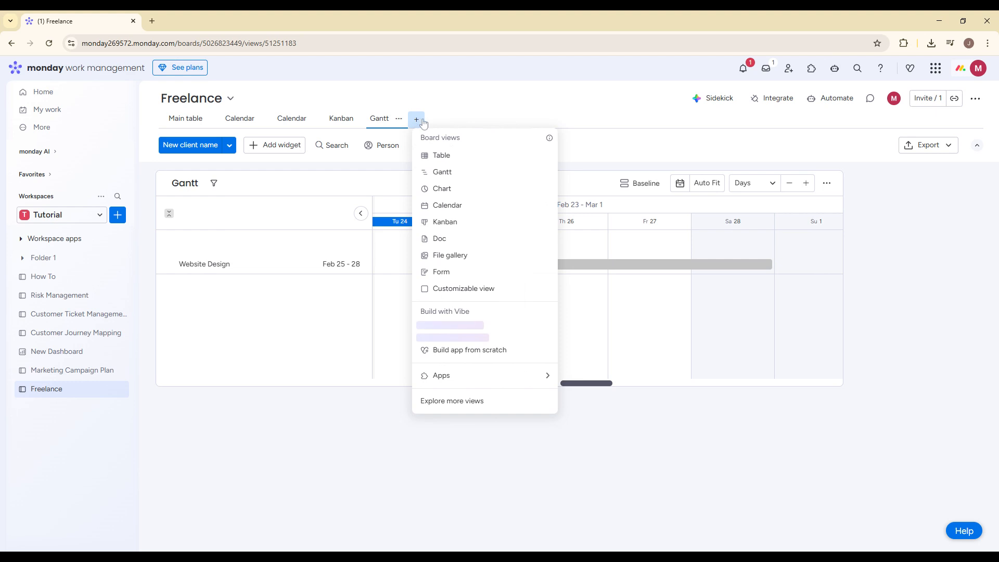
{"action": "left_click", "coordinate": [460, 255]}
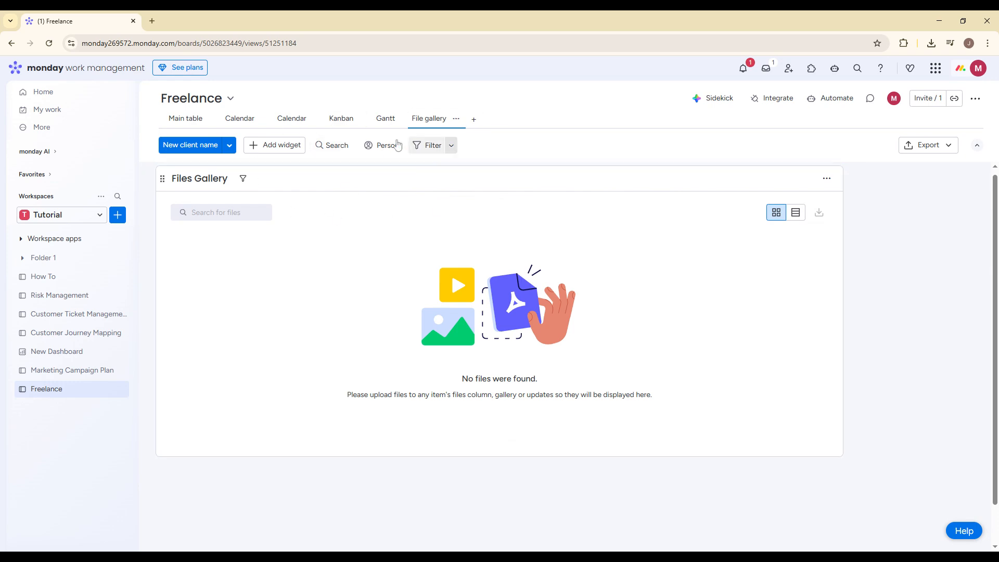
{"action": "left_click", "coordinate": [192, 118]}
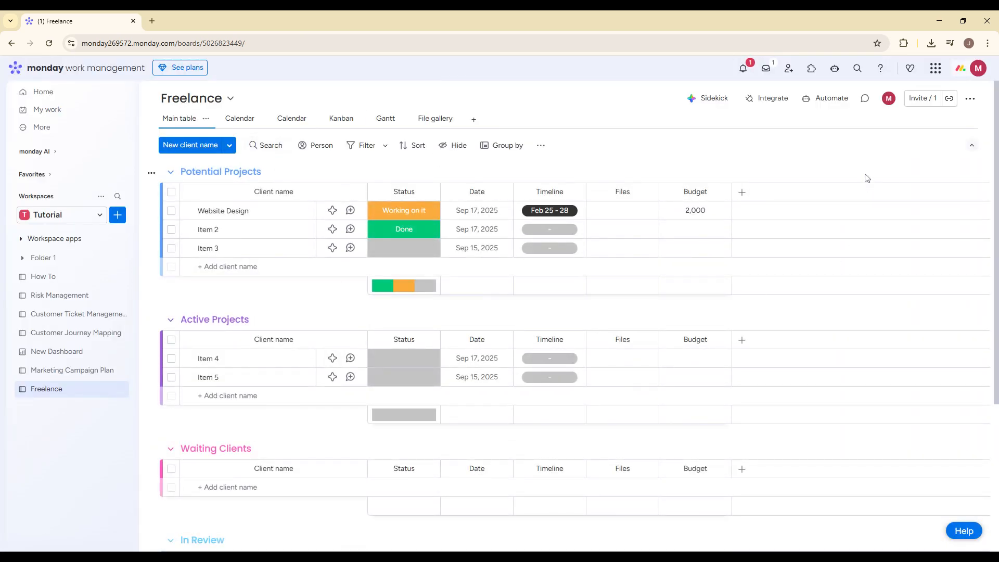